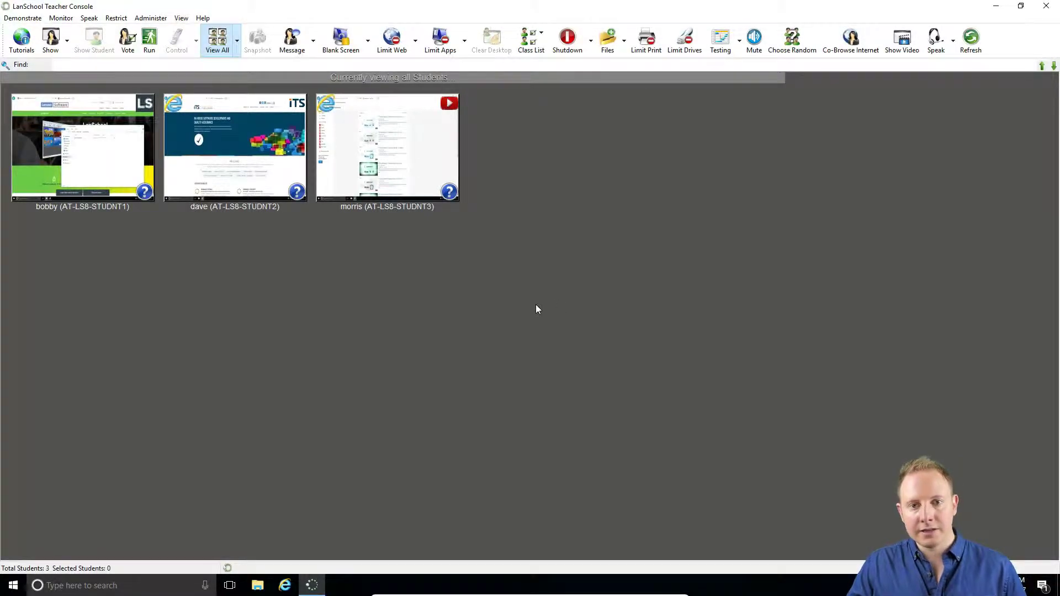
- Choose Desktop\Art Homework.pdf as the file to send to students
{"action": "left_click", "coordinate": [607, 42]}
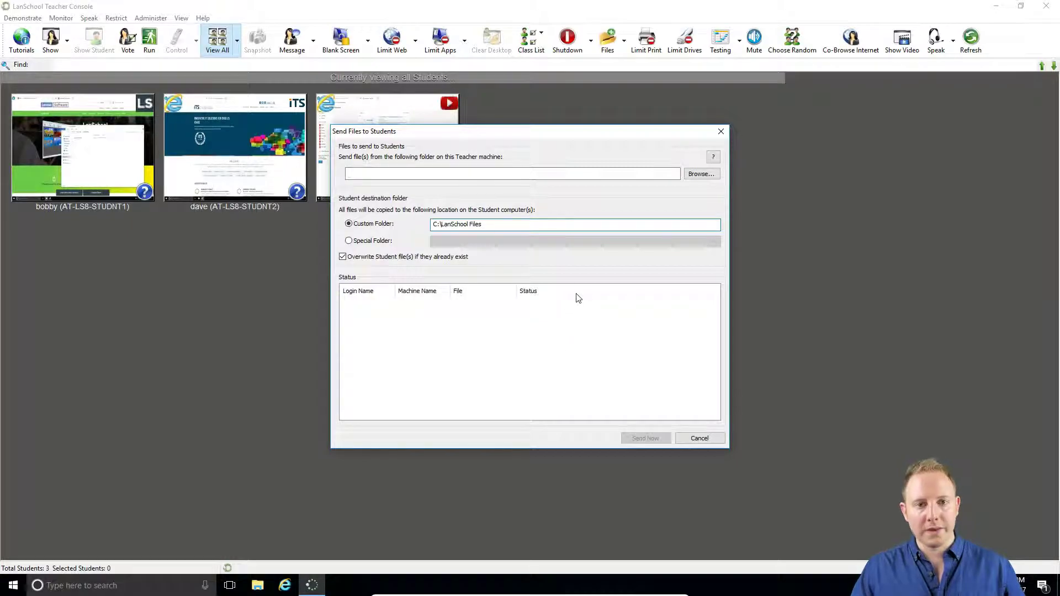
{"action": "left_click", "coordinate": [700, 174]}
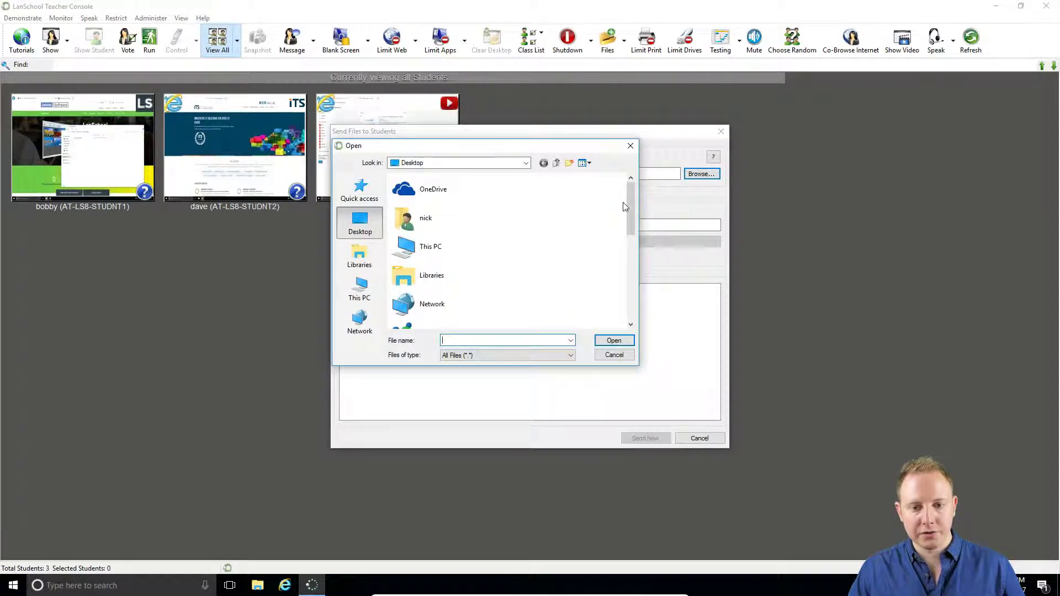
{"action": "left_click_drag", "start_coordinate": [630, 203], "coordinate": [630, 264]}
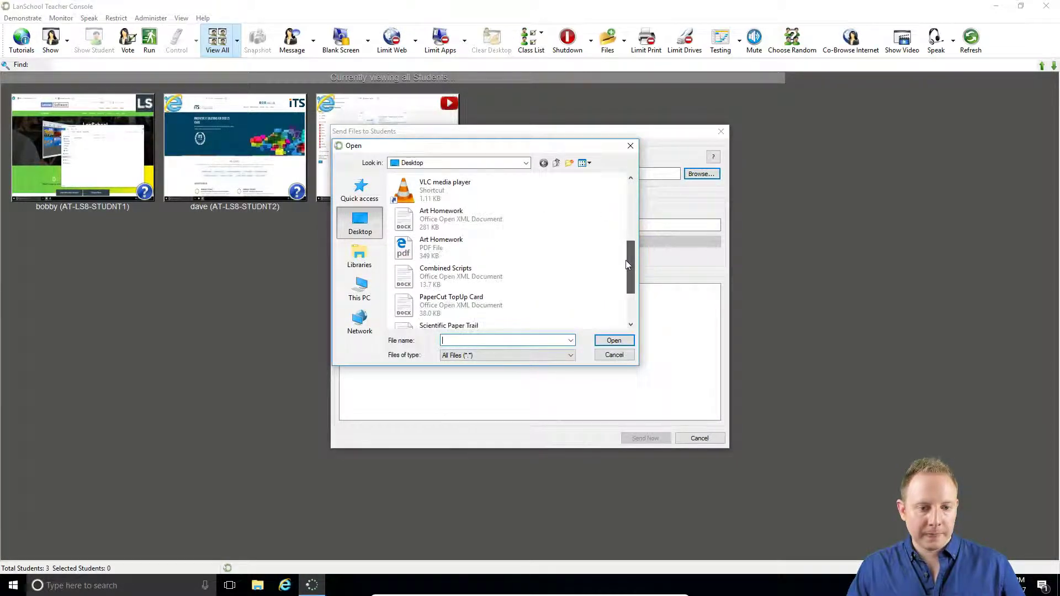
{"action": "left_click", "coordinate": [444, 258]}
{"action": "double_click", "coordinate": [465, 248]}
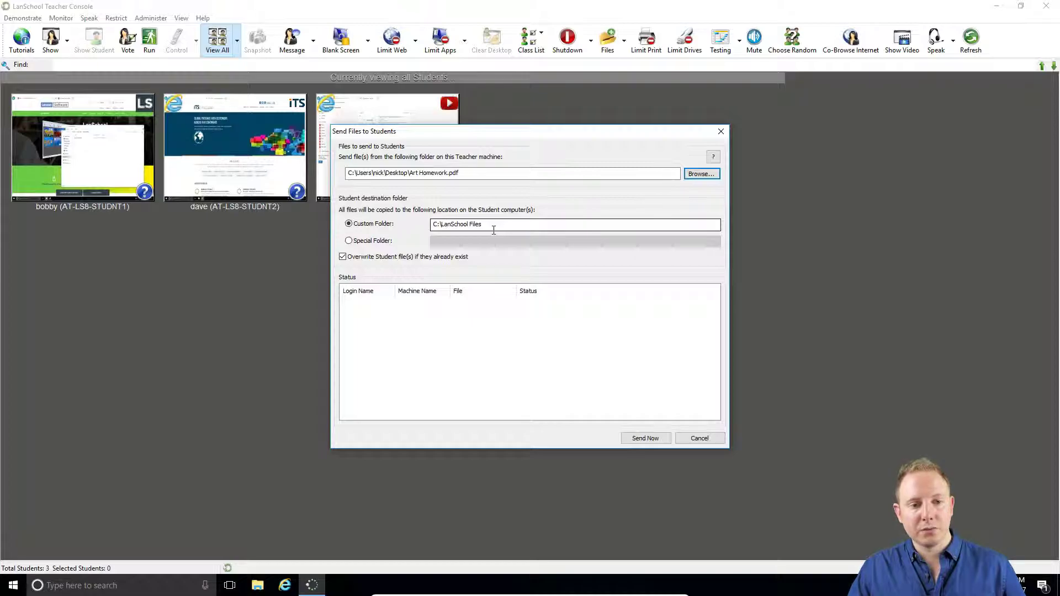
- Set the destination to the Student Documents special folder and send the PDF to all students
{"action": "double_click", "coordinate": [475, 225]}
{"action": "left_click_drag", "start_coordinate": [457, 228], "coordinate": [432, 226]}
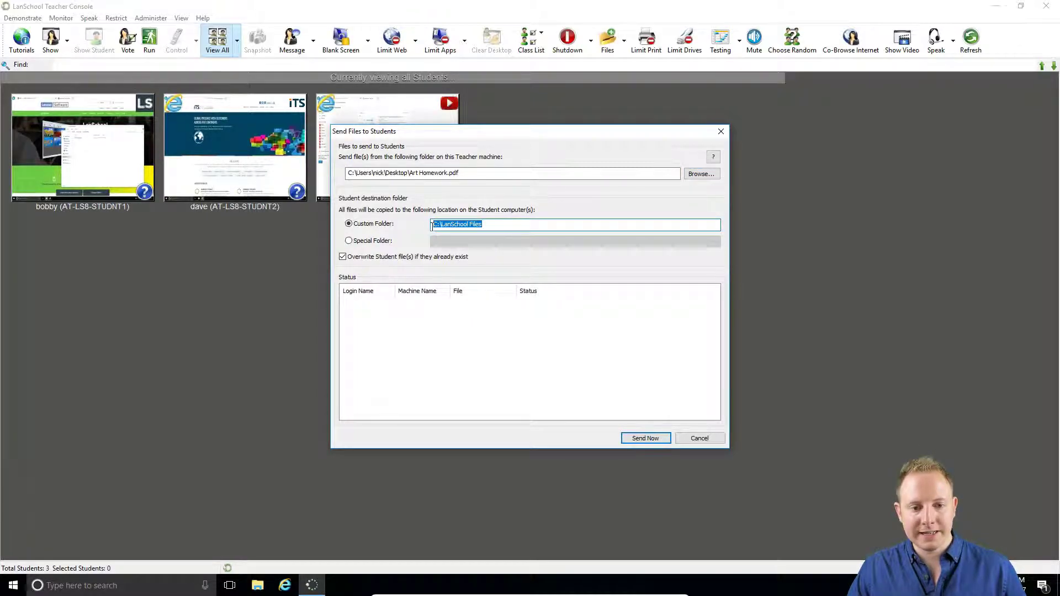
{"action": "left_click", "coordinate": [471, 224]}
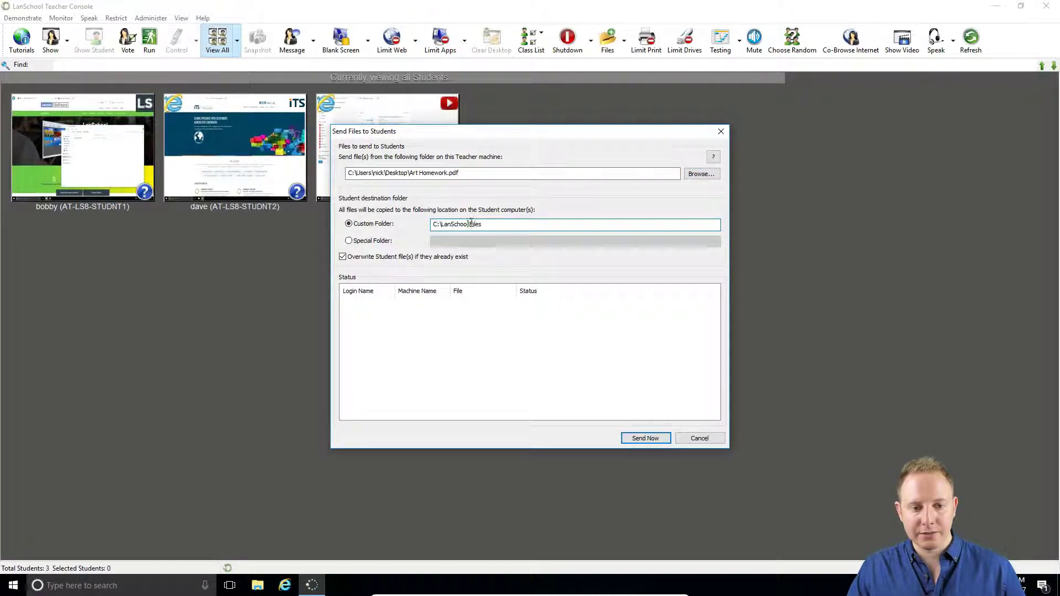
{"action": "left_click", "coordinate": [350, 241]}
{"action": "left_click", "coordinate": [505, 241]}
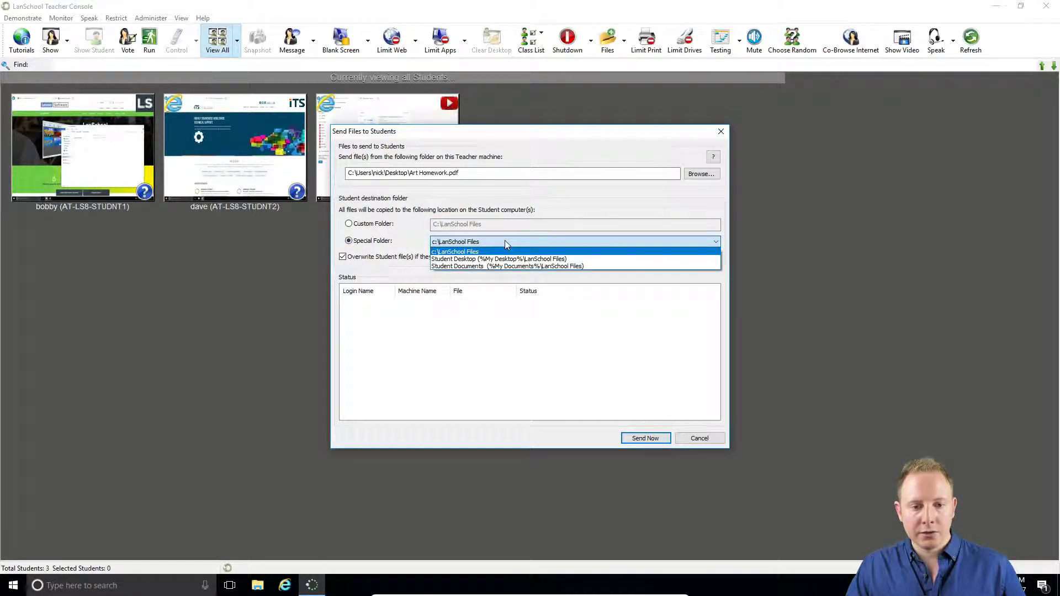
{"action": "left_click", "coordinate": [551, 266]}
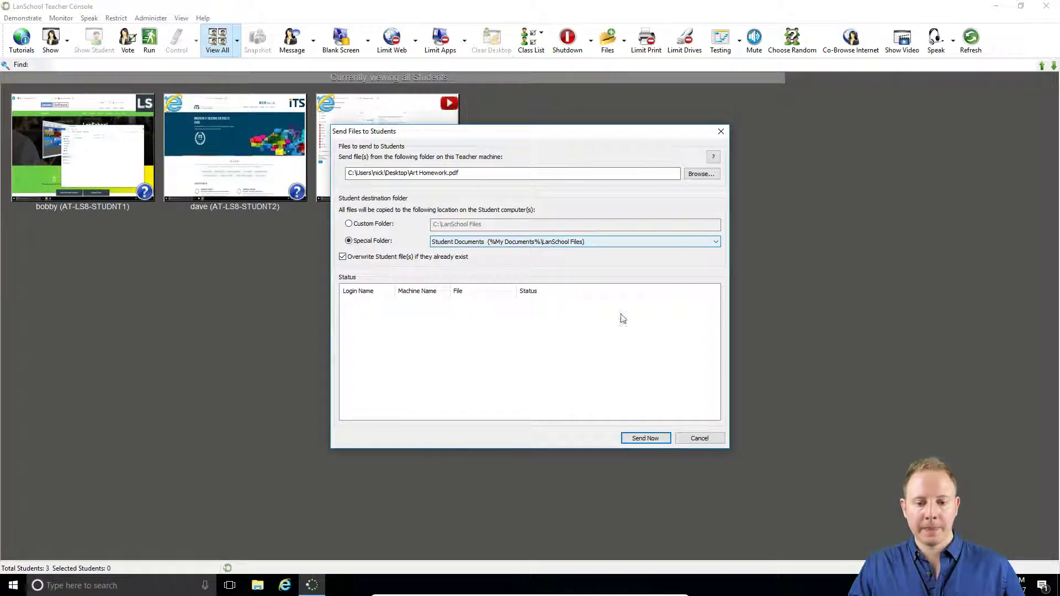
{"action": "left_click", "coordinate": [666, 438]}
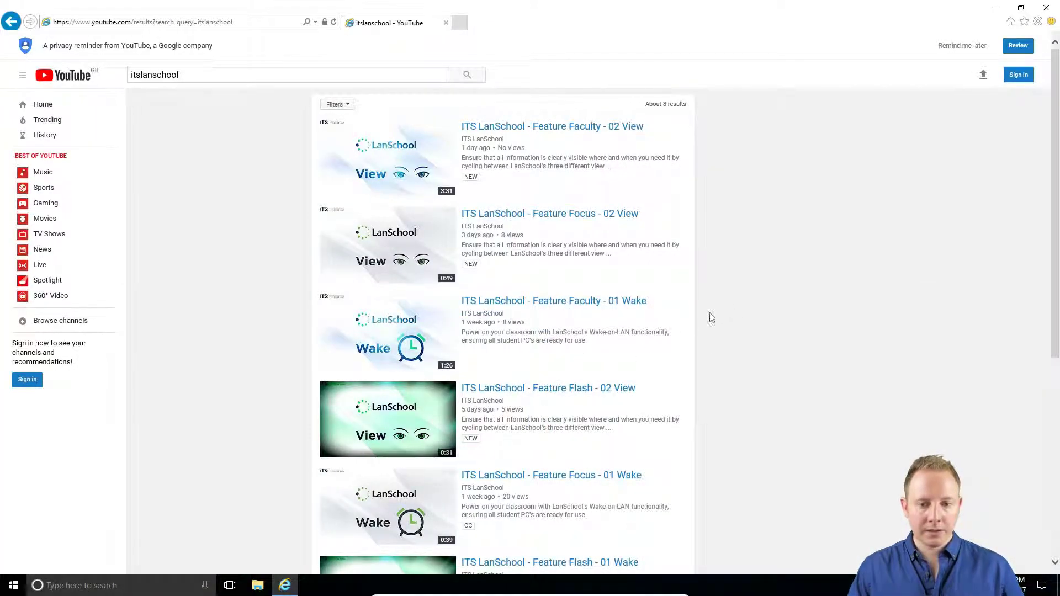
- On the student computer, open Art Homework from Documents\LanSchool Files to check it
{"action": "left_click", "coordinate": [258, 585]}
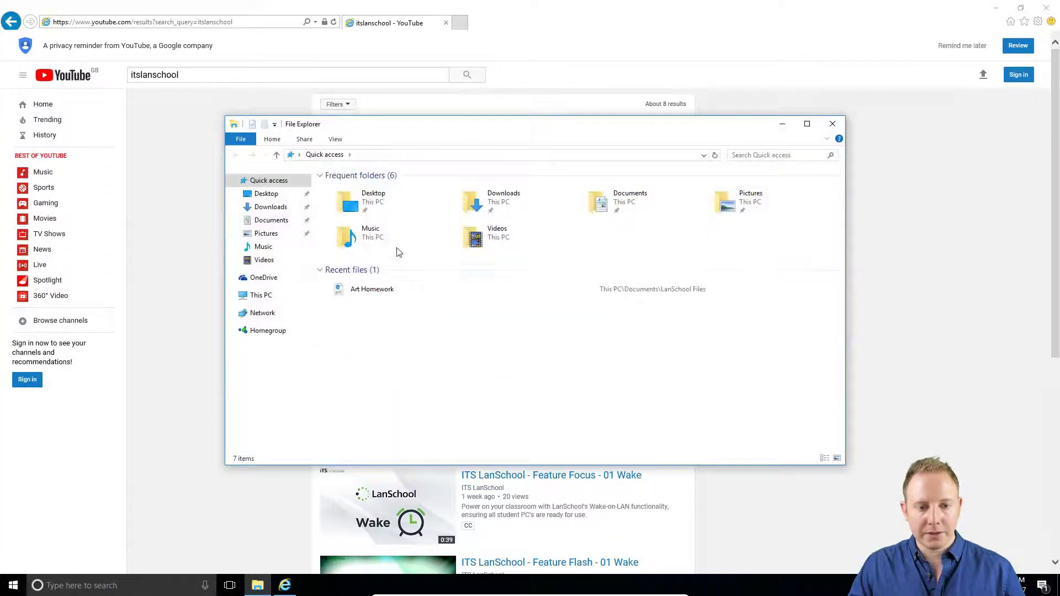
{"action": "double_click", "coordinate": [624, 200]}
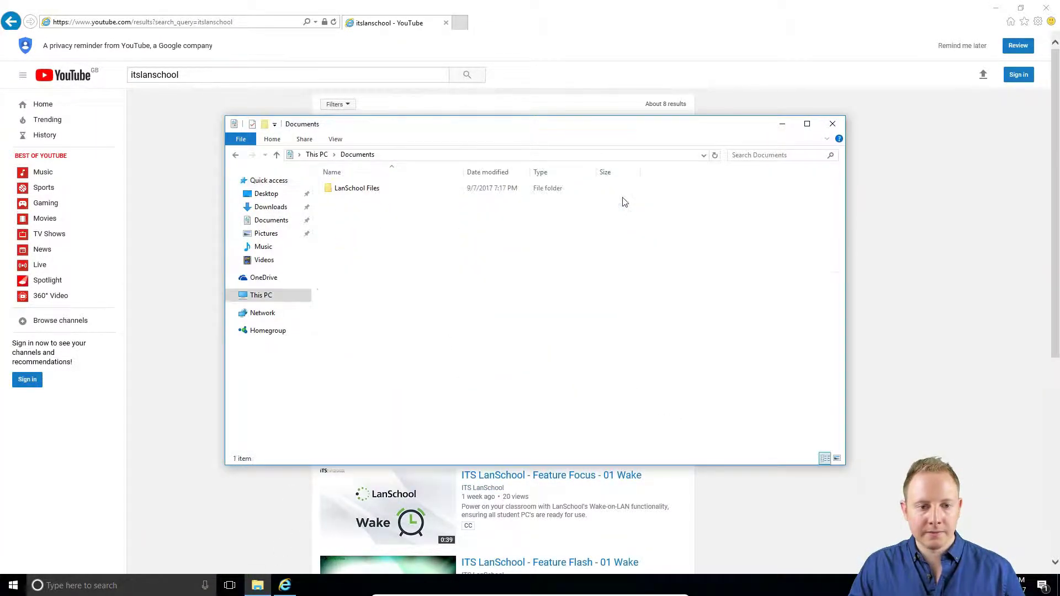
{"action": "double_click", "coordinate": [355, 190]}
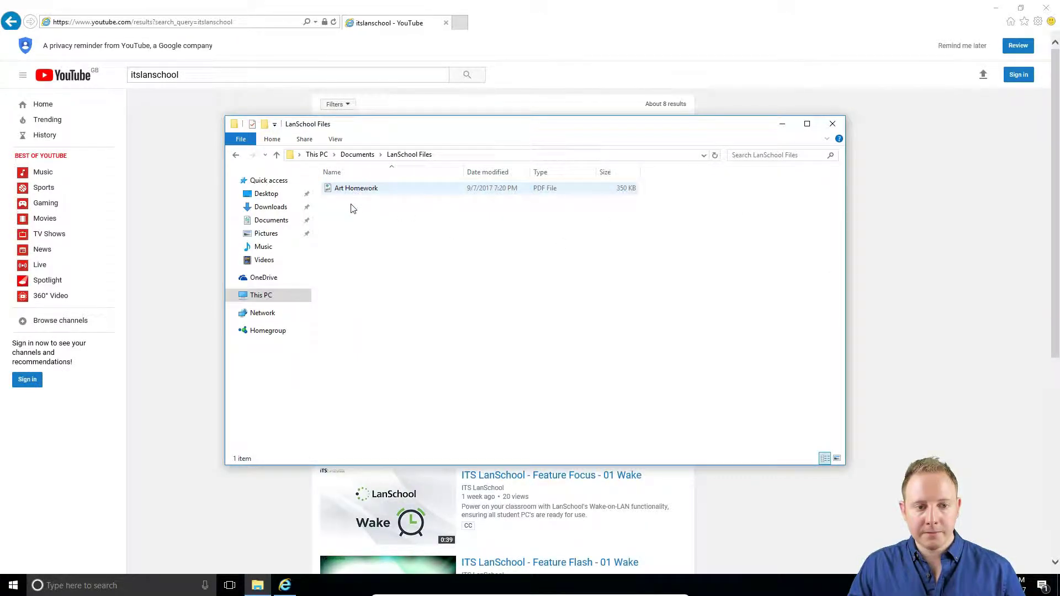
{"action": "left_click", "coordinate": [393, 192]}
{"action": "double_click", "coordinate": [385, 193]}
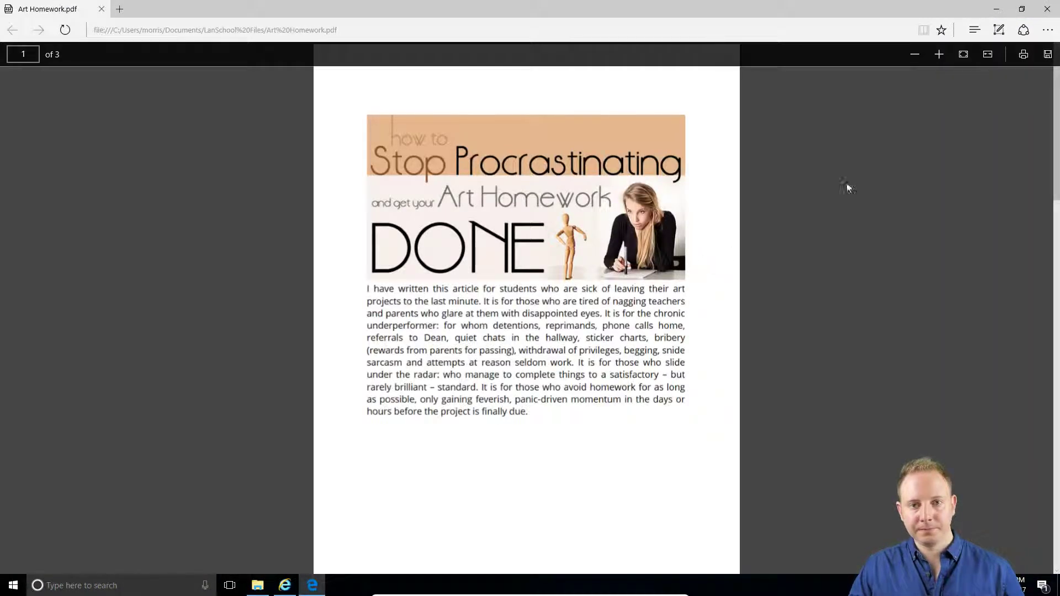
- Close the Art Homework PDF and the File Explorer window
{"action": "left_click", "coordinate": [1047, 9]}
{"action": "left_click", "coordinate": [668, 299]}
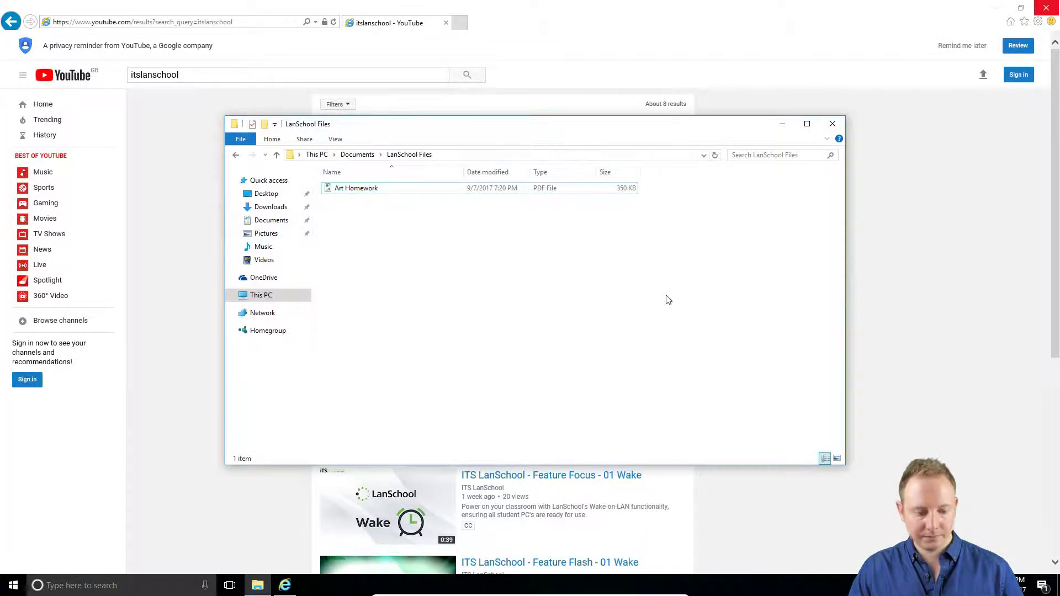
{"action": "left_click", "coordinate": [836, 129]}
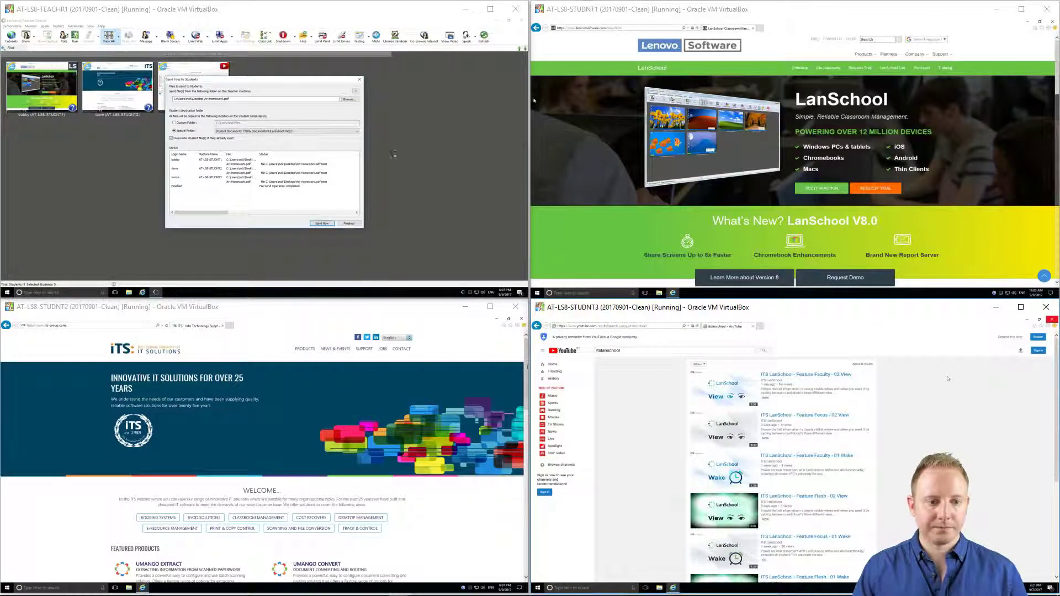
- Return to the teacher computer and close the completed Art Homework.pdf send with Finished
{"action": "left_click", "coordinate": [343, 149]}
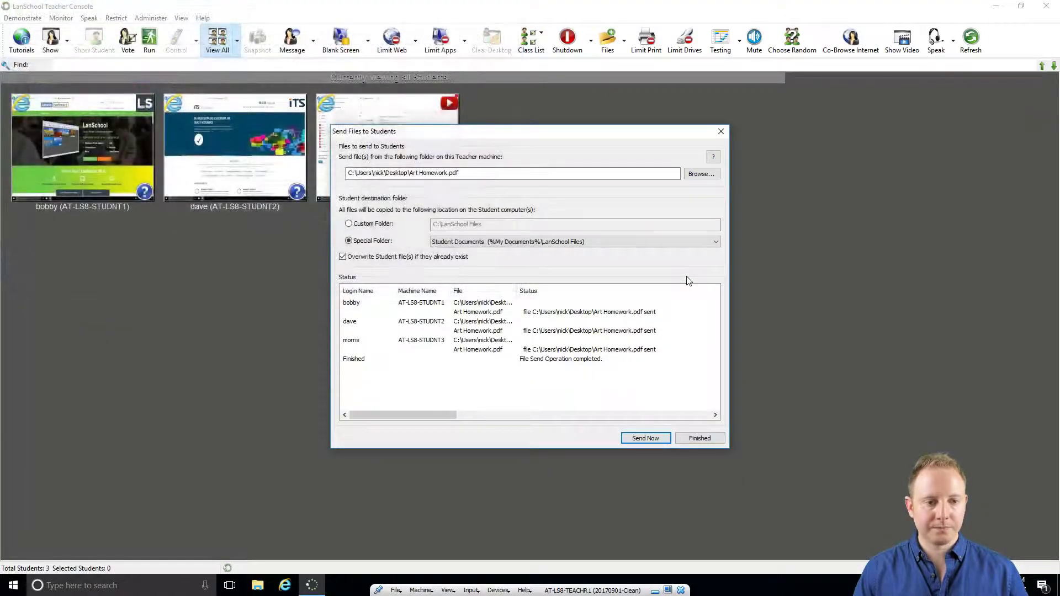
{"action": "left_click", "coordinate": [697, 438]}
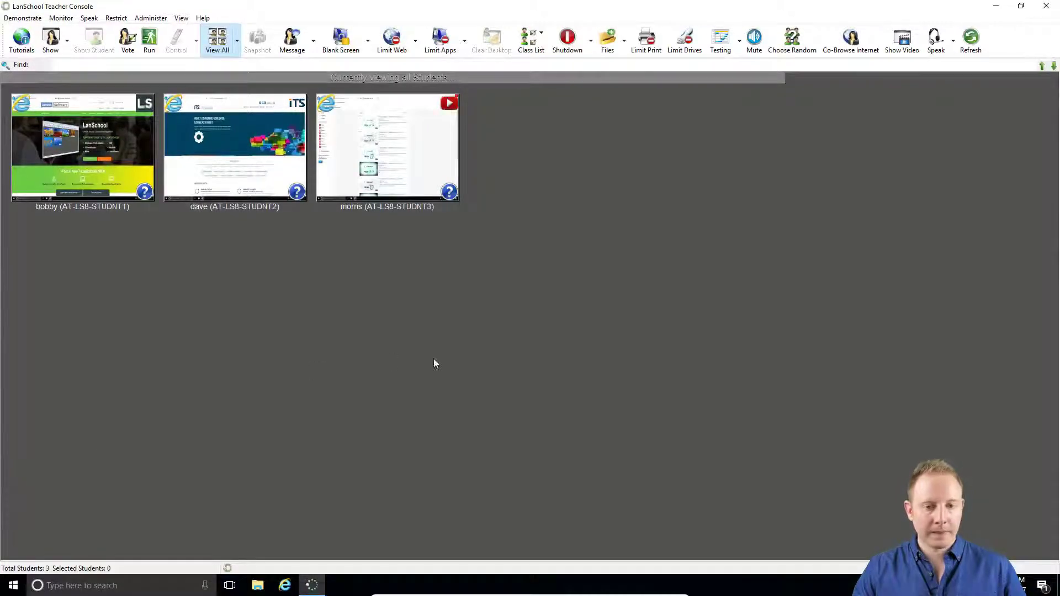
- Pick form.rtf from the Documents library, send it to all three students, then finish
{"action": "left_click", "coordinate": [607, 38]}
{"action": "left_click", "coordinate": [695, 174]}
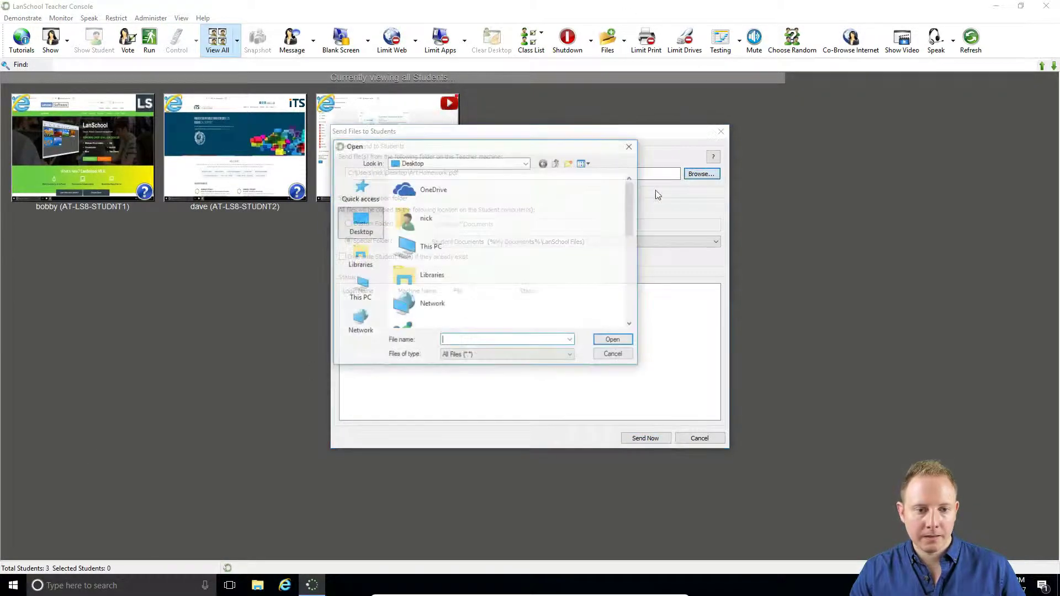
{"action": "scroll", "coordinate": [473, 278], "scroll_direction": "down", "scroll_amount": 5}
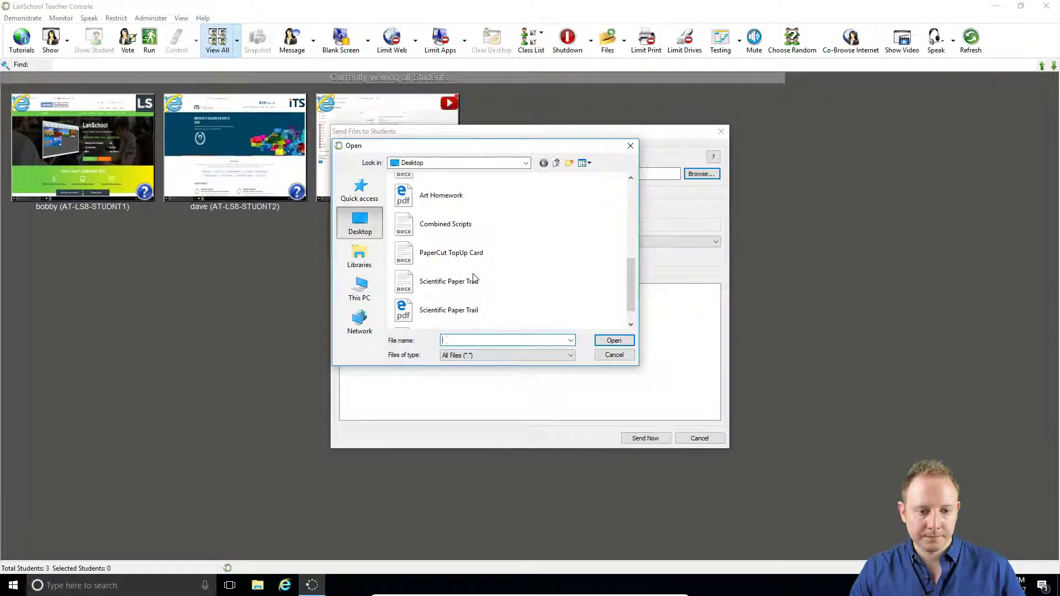
{"action": "scroll", "coordinate": [473, 278], "scroll_direction": "up", "scroll_amount": 2}
{"action": "left_click", "coordinate": [359, 257]}
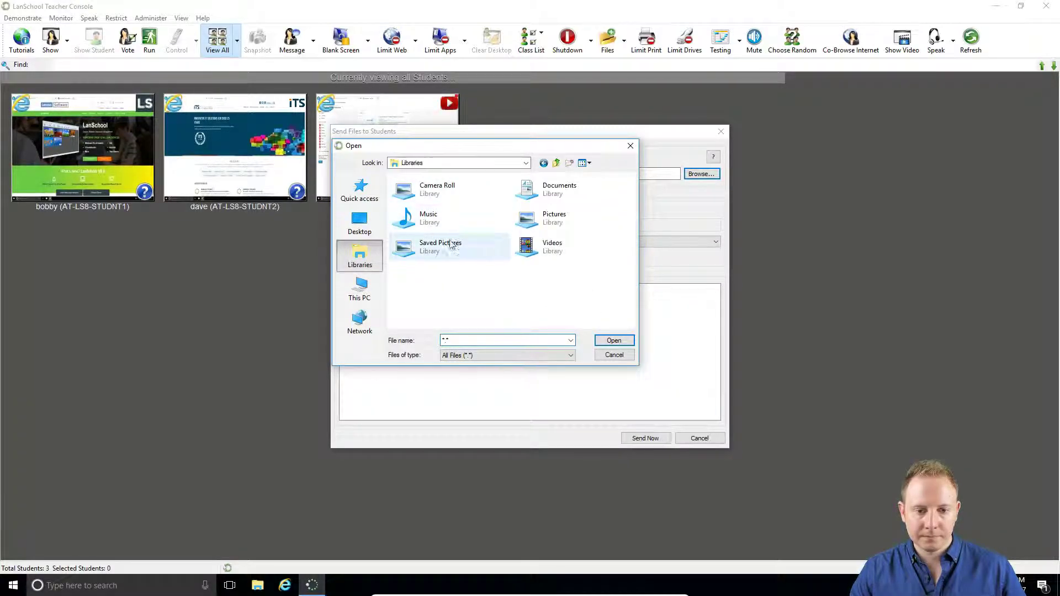
{"action": "double_click", "coordinate": [555, 190]}
{"action": "double_click", "coordinate": [409, 193]}
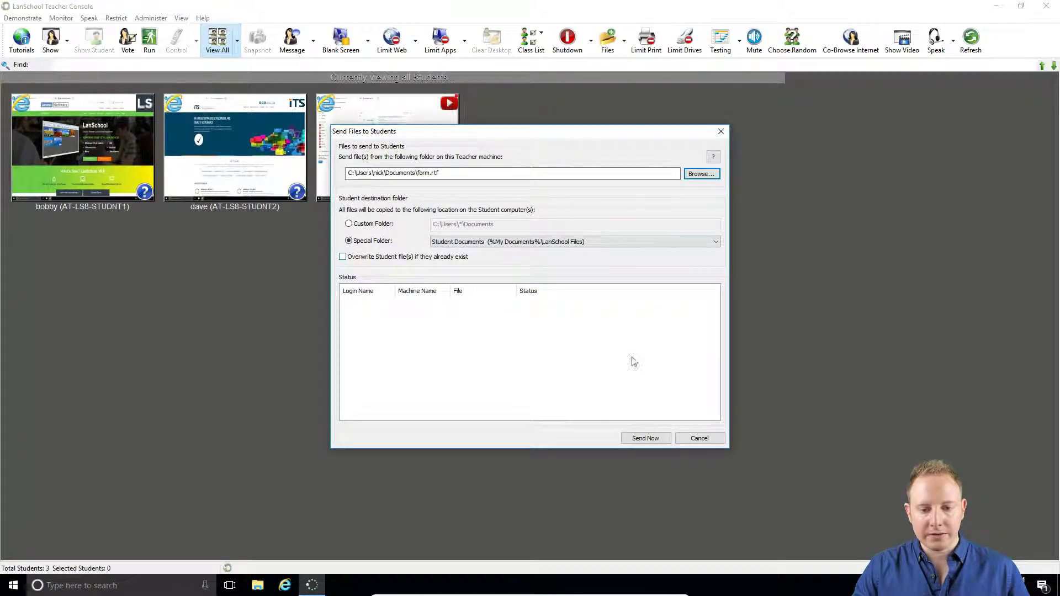
{"action": "left_click", "coordinate": [645, 437]}
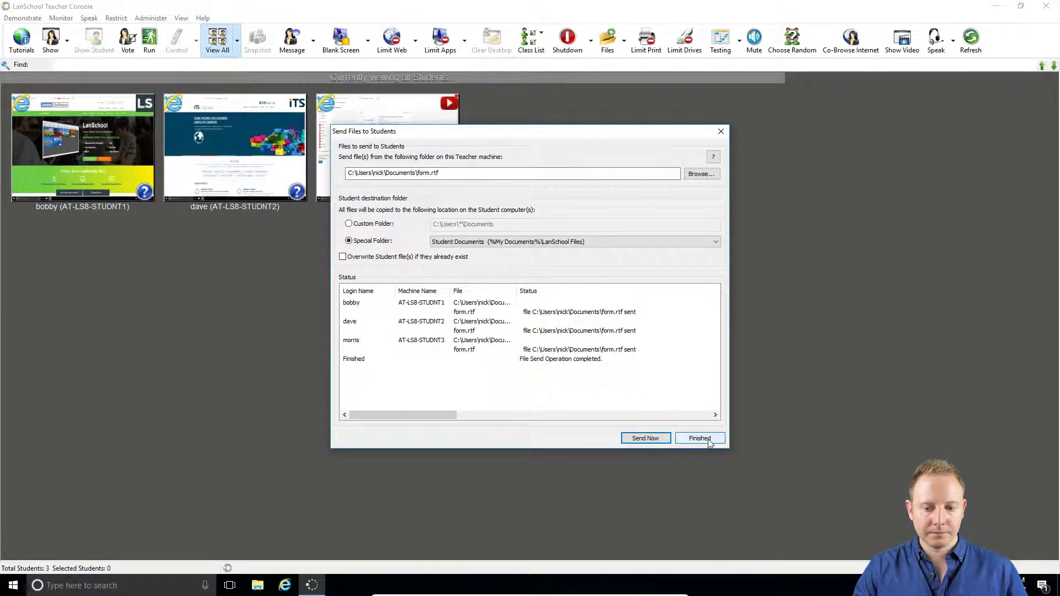
{"action": "left_click", "coordinate": [709, 442]}
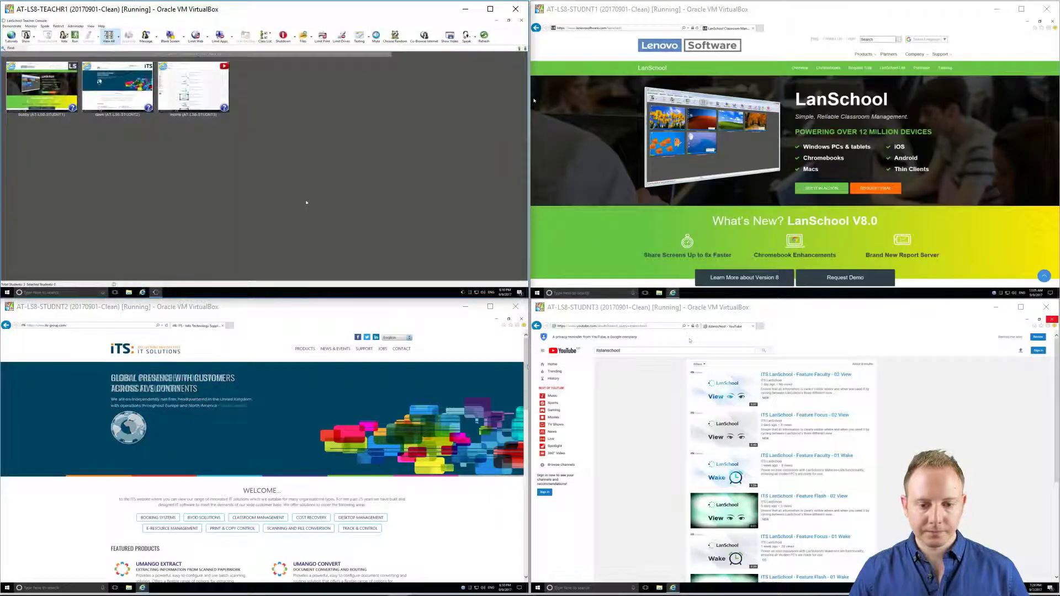
- On the second student's computer, open form.rtf from Documents\LanSchool Files in WordPad
{"action": "left_click", "coordinate": [466, 340]}
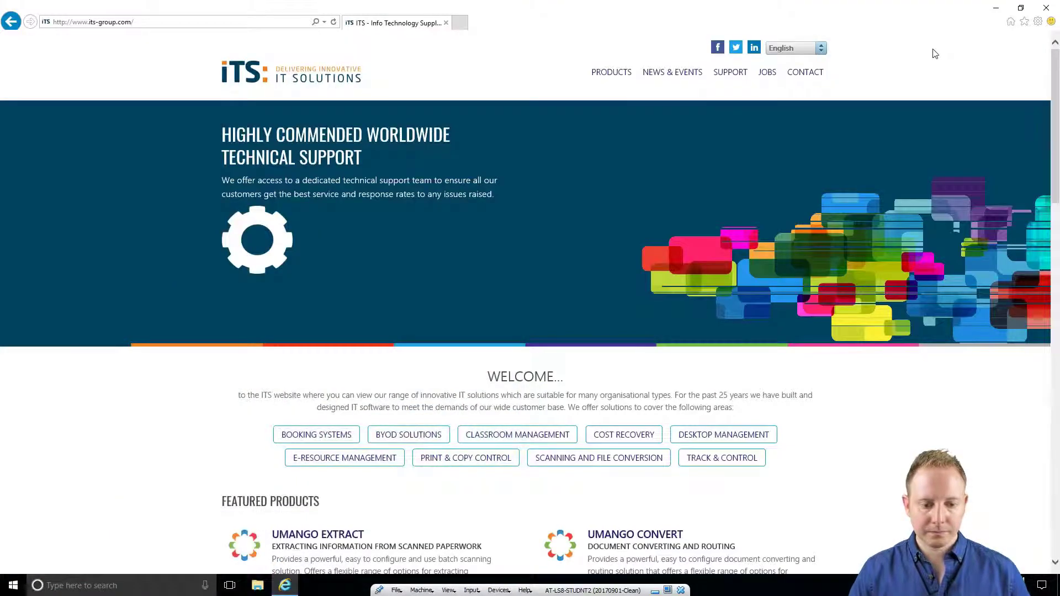
{"action": "left_click", "coordinate": [249, 589]}
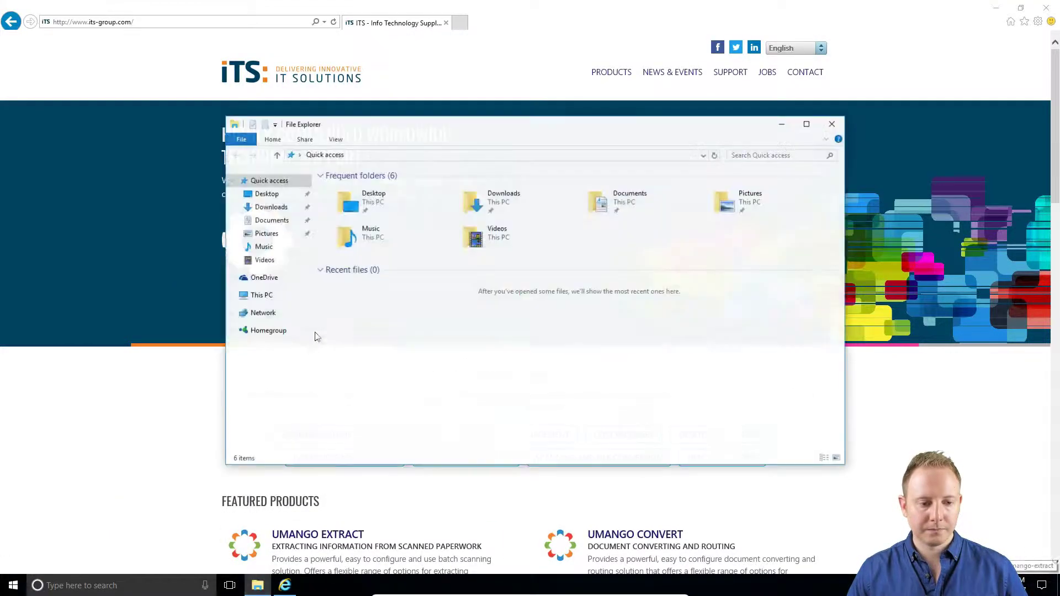
{"action": "left_click", "coordinate": [620, 204]}
{"action": "double_click", "coordinate": [619, 204]}
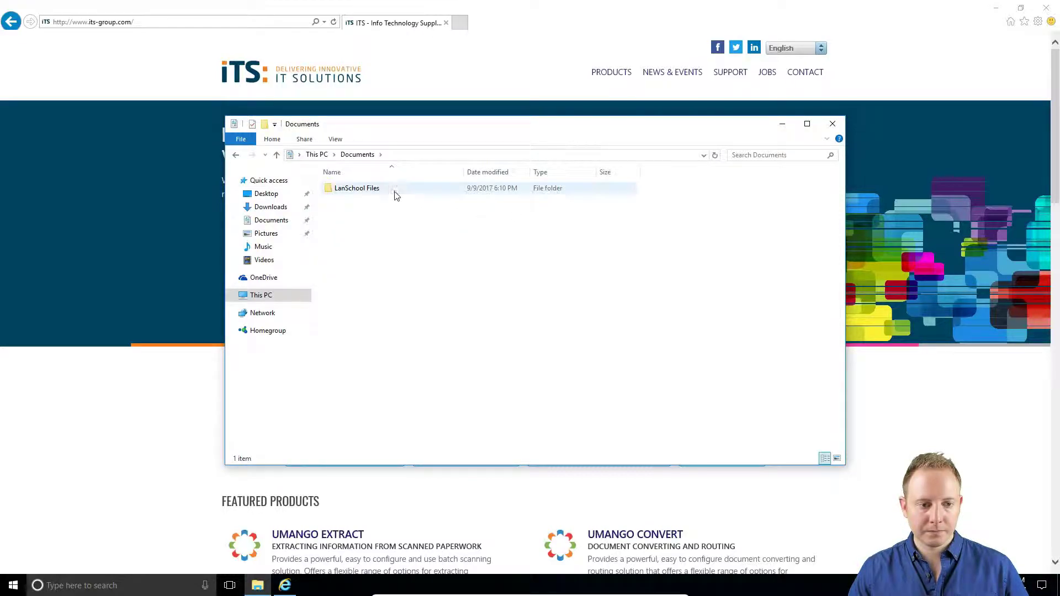
{"action": "double_click", "coordinate": [390, 190]}
{"action": "double_click", "coordinate": [342, 199]}
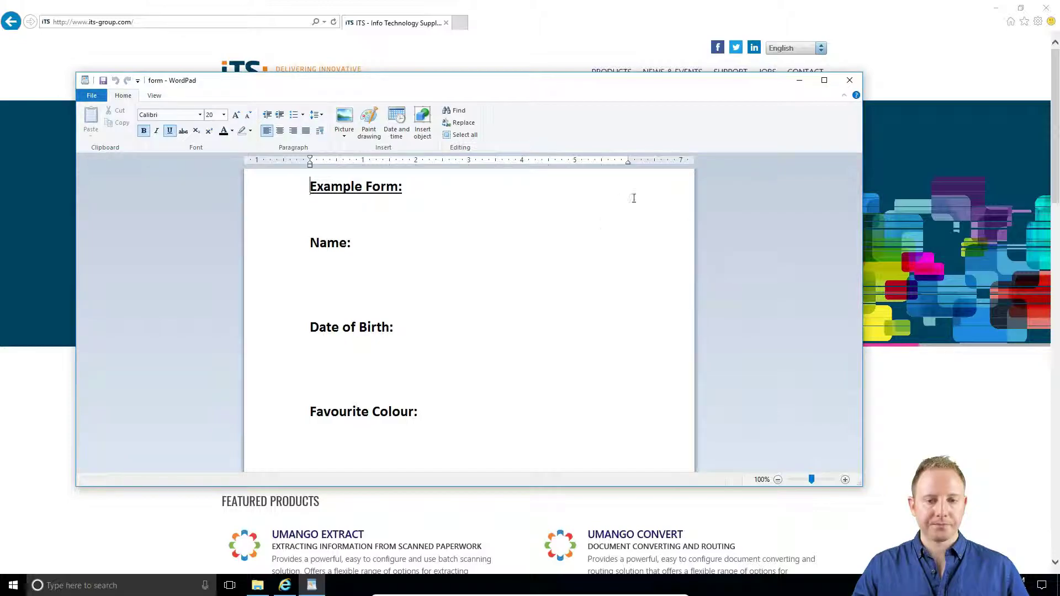
- Maximise WordPad, enter the student's name, a date of birth and Blue, then close it
{"action": "double_click", "coordinate": [665, 89]}
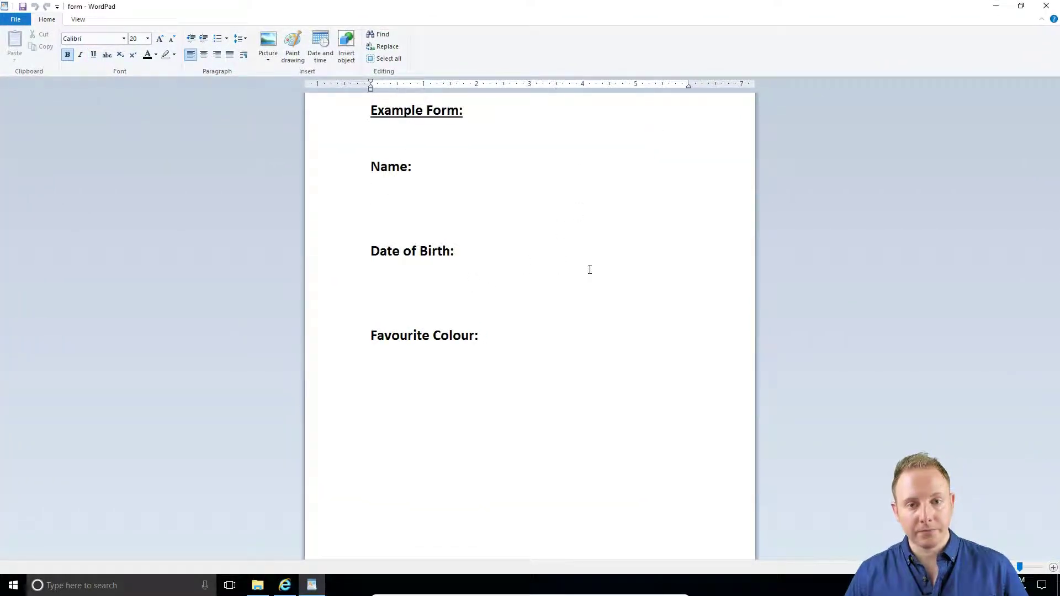
{"action": "left_click", "coordinate": [426, 184]}
{"action": "key", "text": "Down"}
{"action": "key", "text": "Down"}
{"action": "key", "text": "Down"}
{"action": "type", "text": "14/09/1997"}
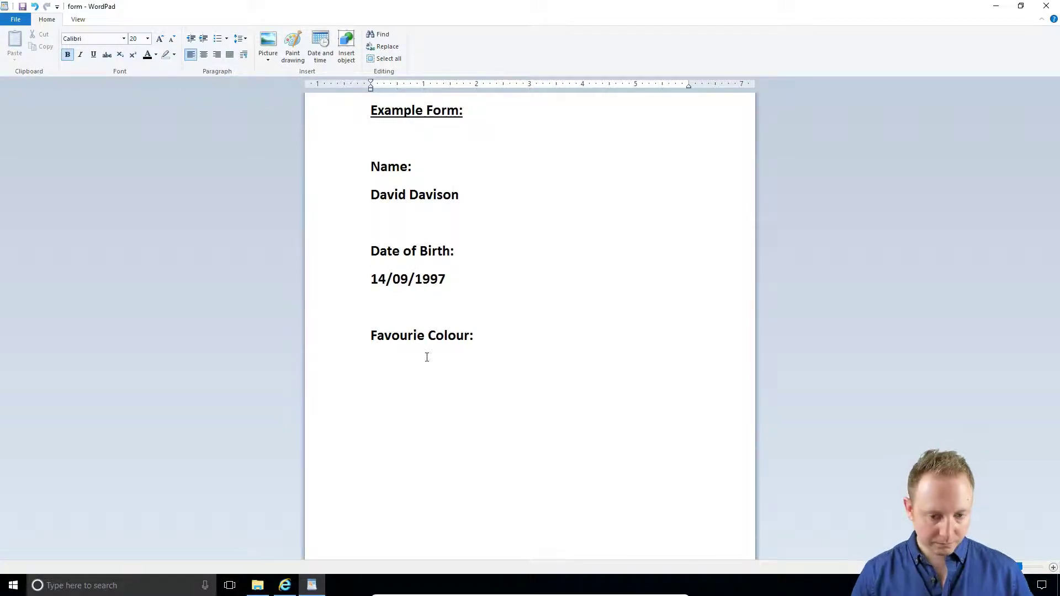
{"action": "left_click", "coordinate": [427, 356]}
{"action": "type", "text": "Blue"}
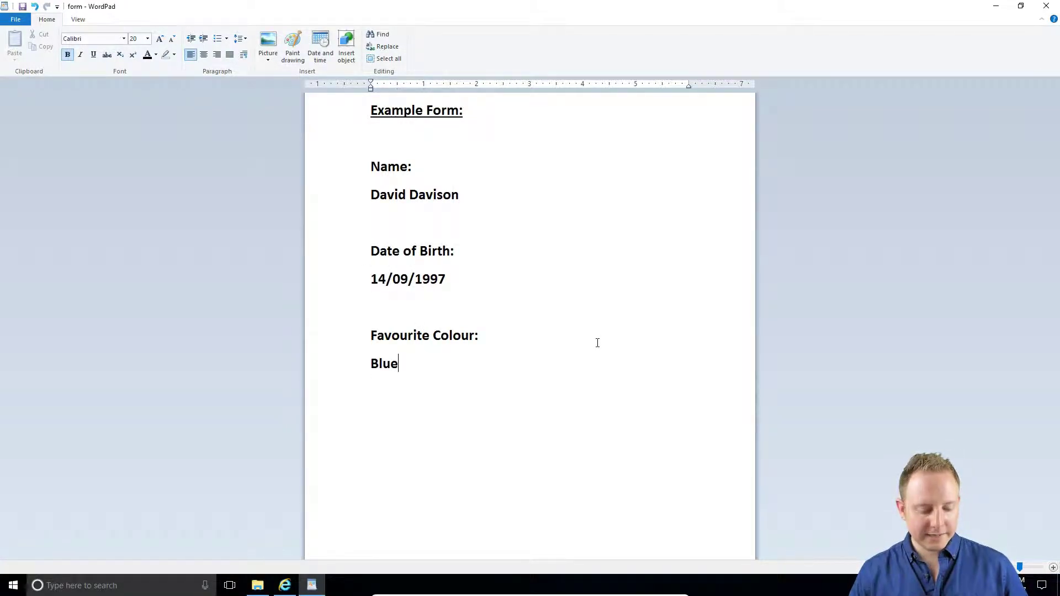
{"action": "left_click", "coordinate": [1046, 6]}
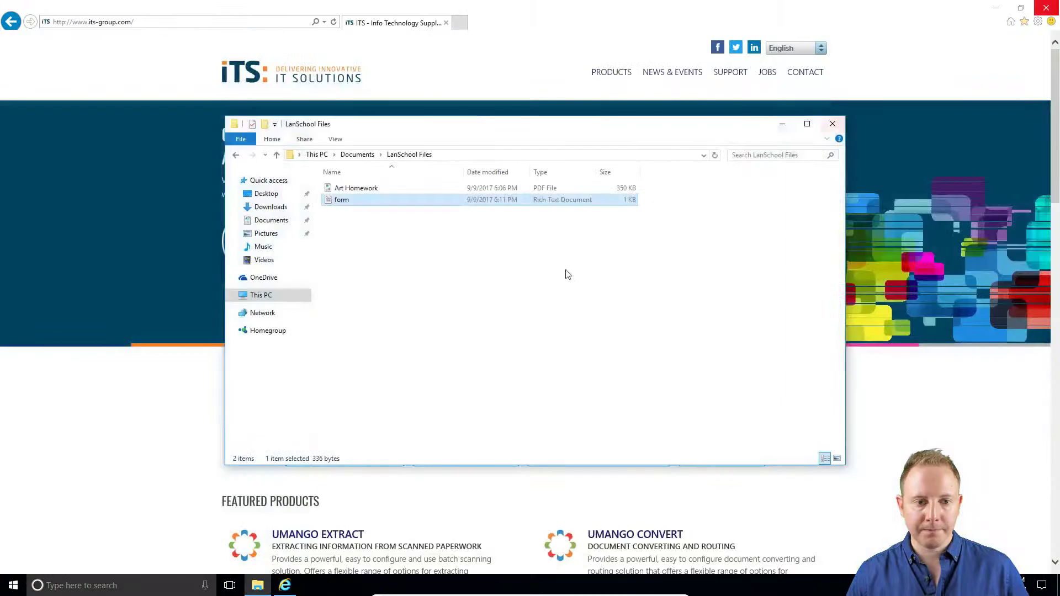
{"action": "left_click", "coordinate": [759, 199]}
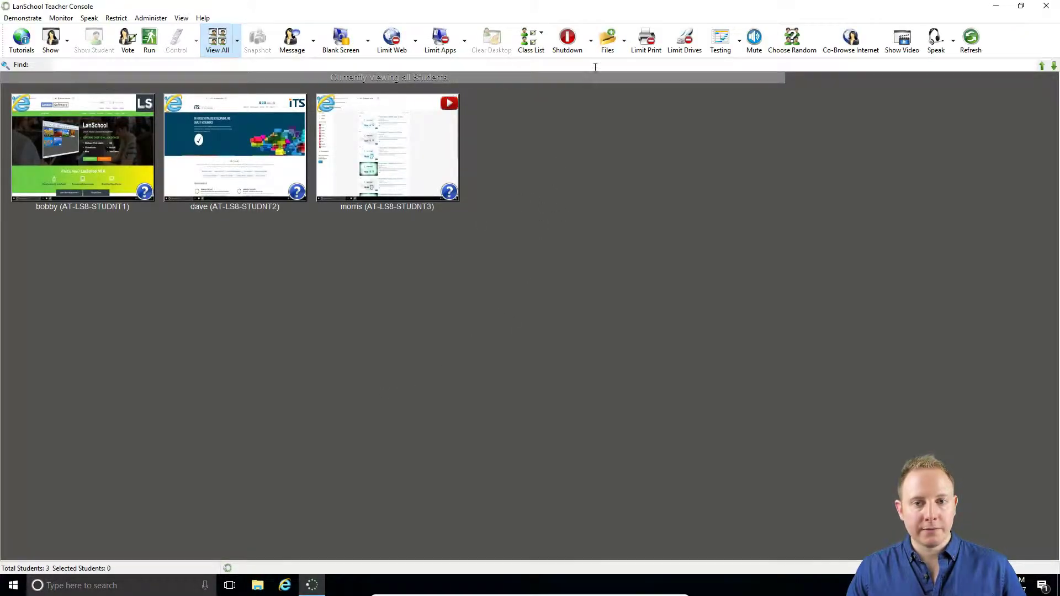
- Collect form.rtf from all students into per-student subfolders and open File Explorer on the teacher PC
{"action": "left_click", "coordinate": [623, 41]}
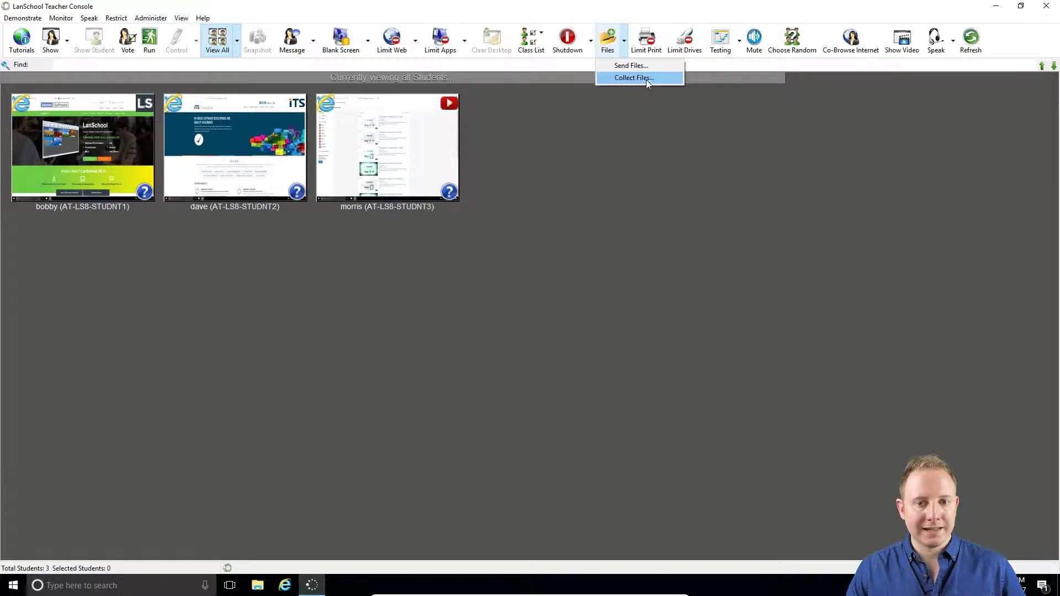
{"action": "left_click", "coordinate": [647, 79]}
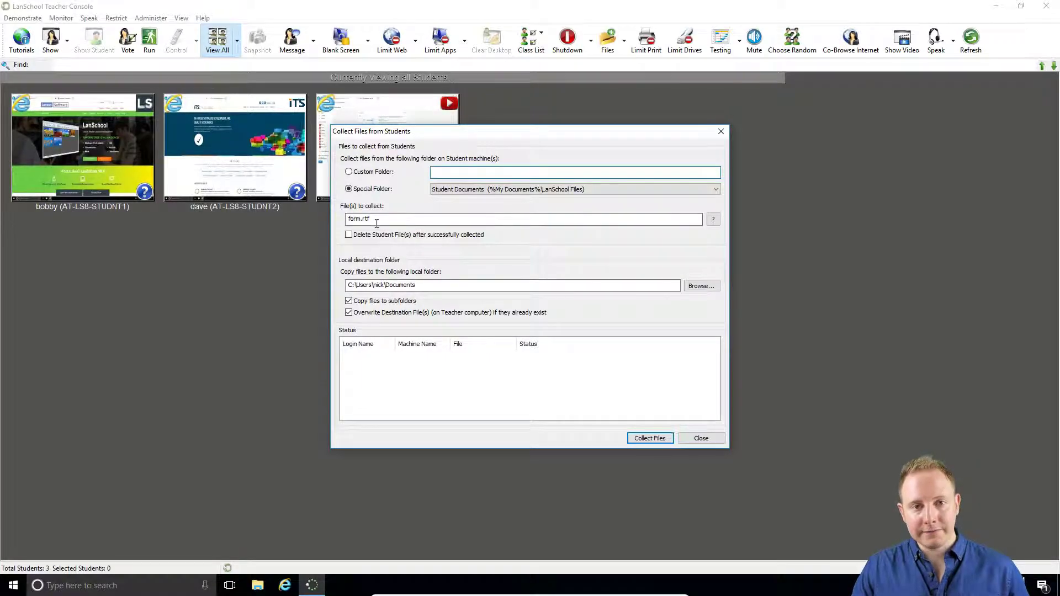
{"action": "double_click", "coordinate": [347, 221]}
{"action": "left_click", "coordinate": [399, 217]}
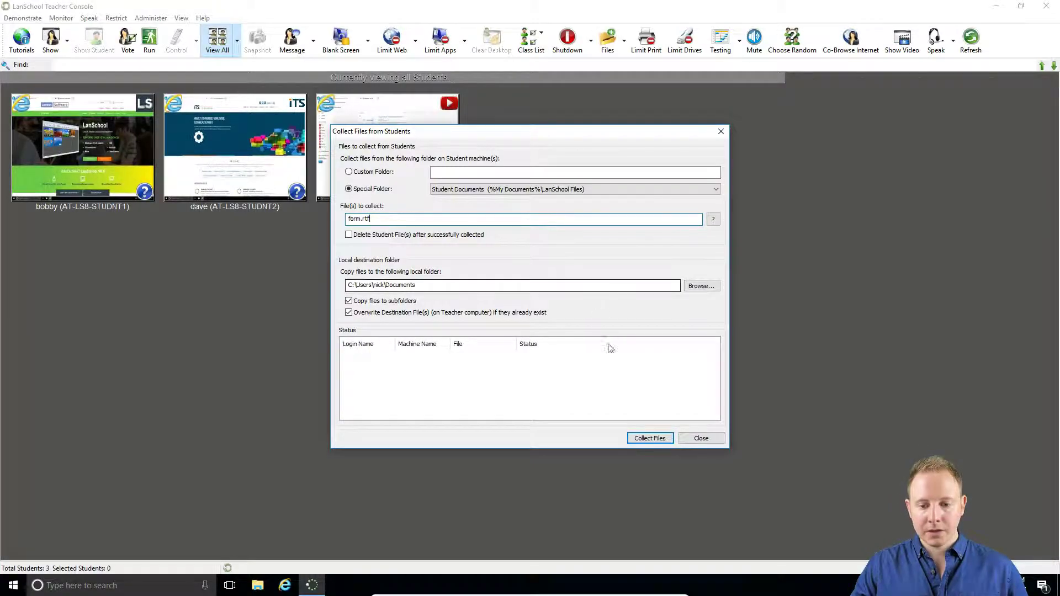
{"action": "left_click", "coordinate": [669, 439]}
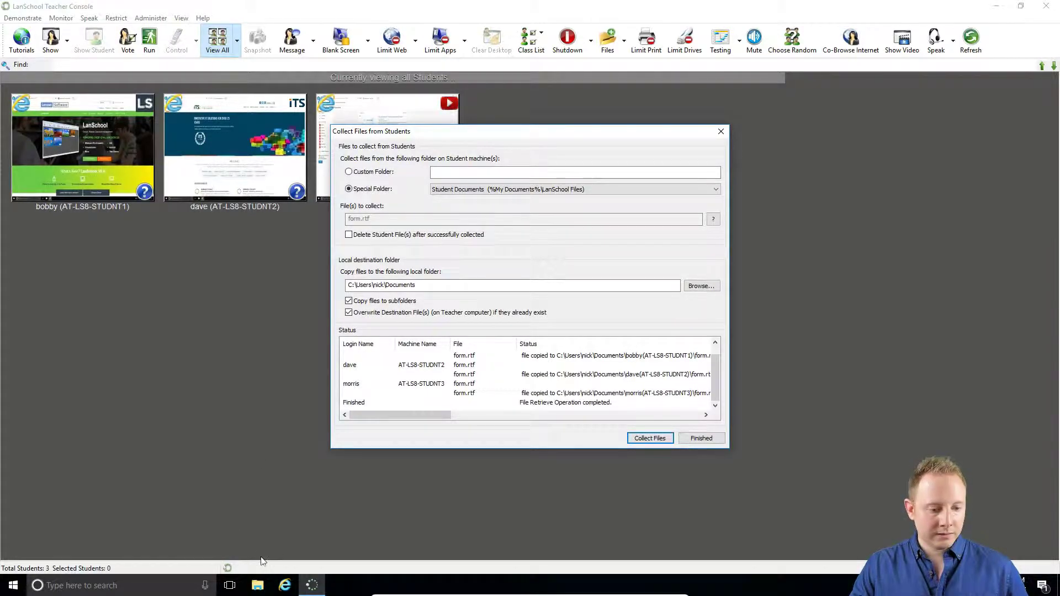
{"action": "left_click", "coordinate": [257, 585]}
- Open the second student's collected form from Documents to check its answers, then close it and Explorer
{"action": "double_click", "coordinate": [606, 202]}
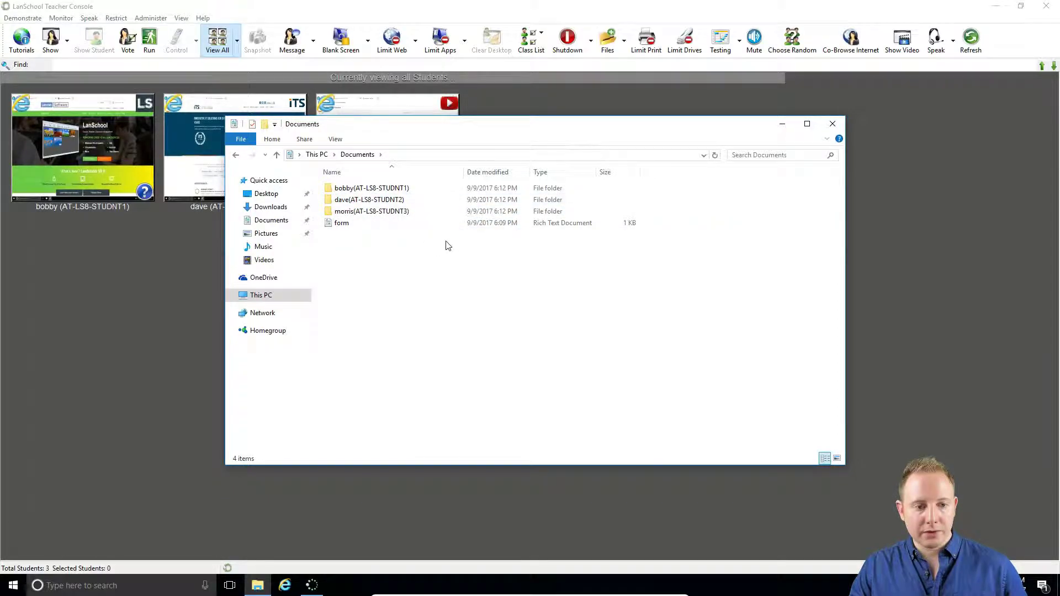
{"action": "double_click", "coordinate": [363, 200]}
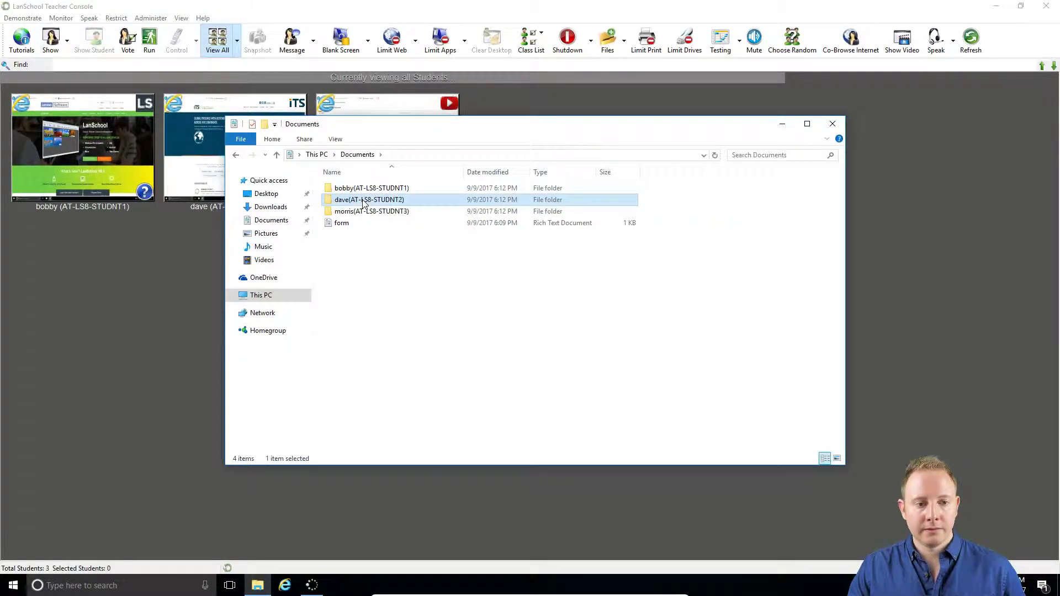
{"action": "double_click", "coordinate": [348, 188]}
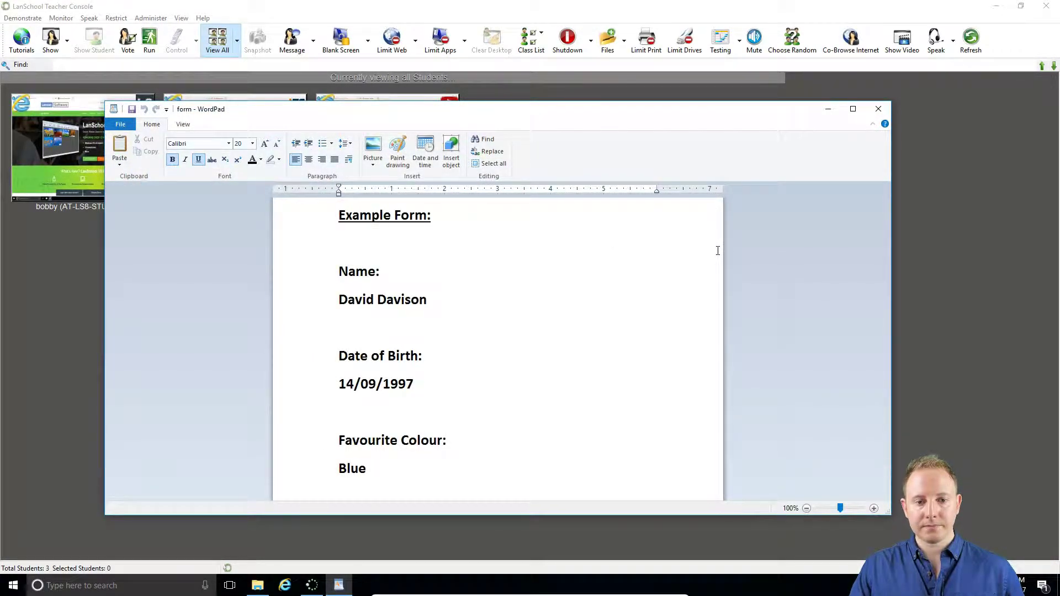
{"action": "left_click", "coordinate": [887, 111]}
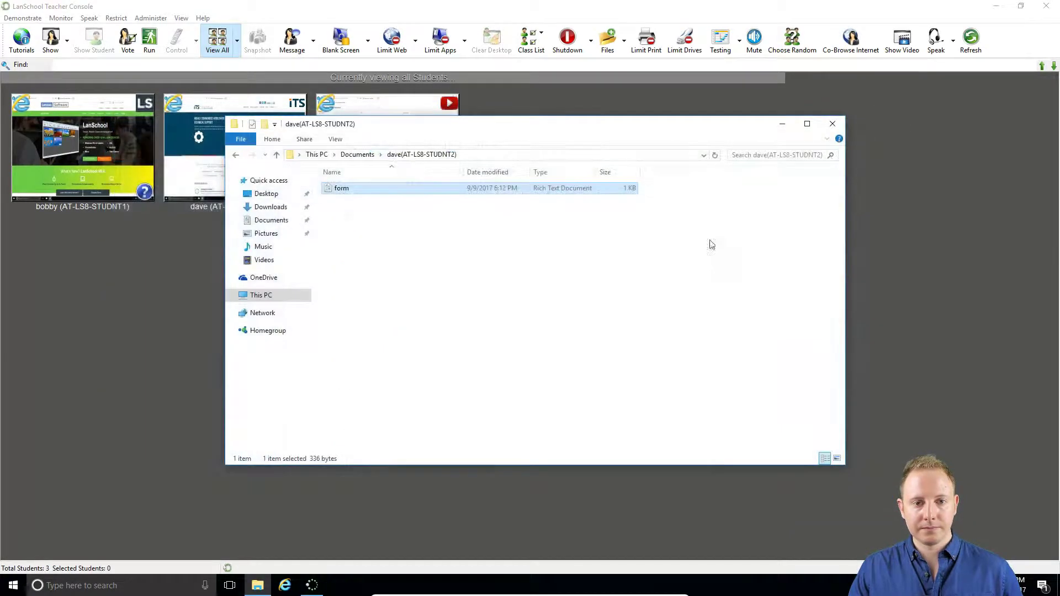
{"action": "left_click", "coordinate": [832, 124]}
{"action": "key", "text": "Escape"}
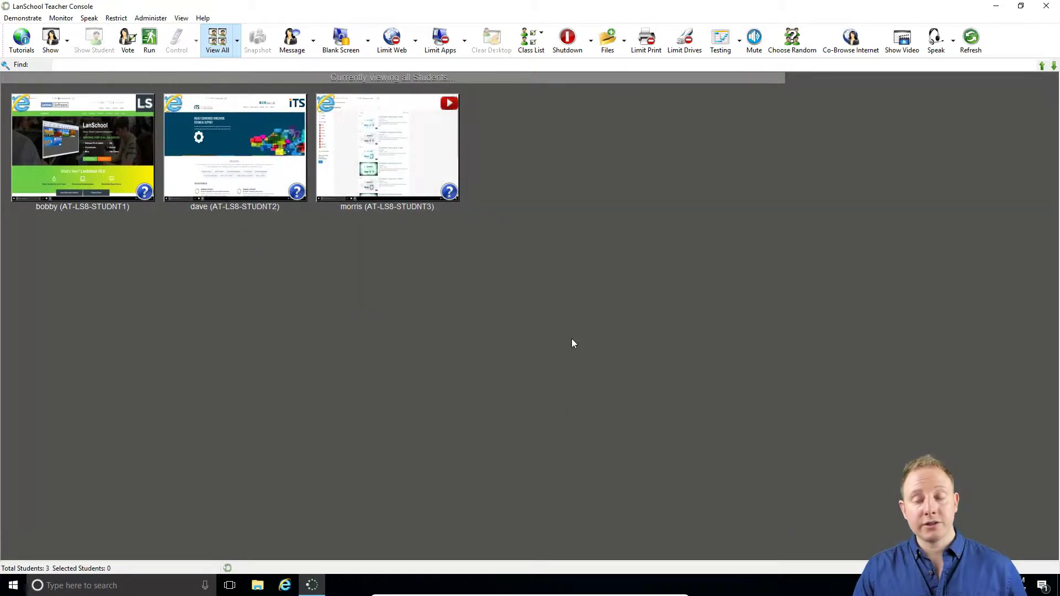